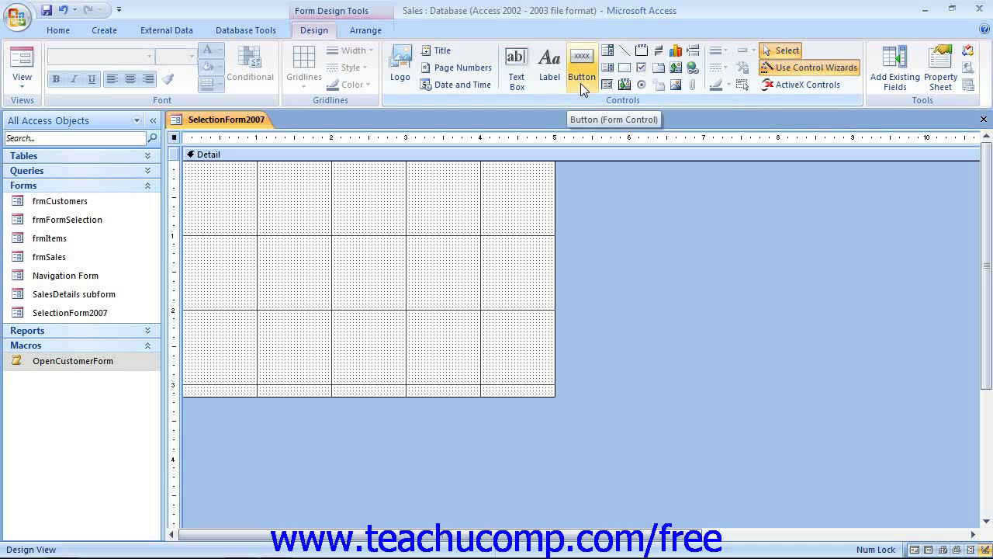
Place a command button near the top middle of the Detail section and assign it the Miscellaneous action Run Macro
left_click(580, 83)
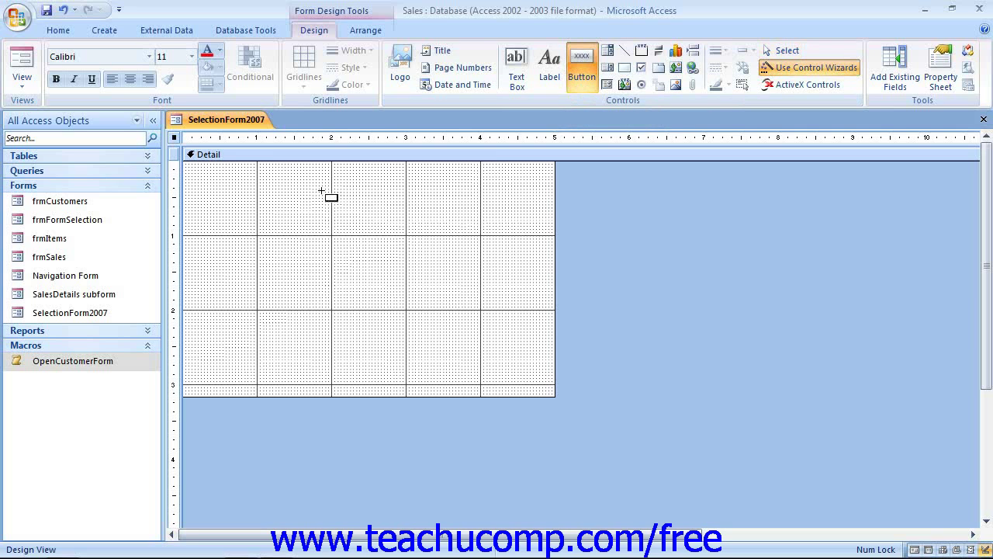
left_click_drag(323, 191, 378, 220)
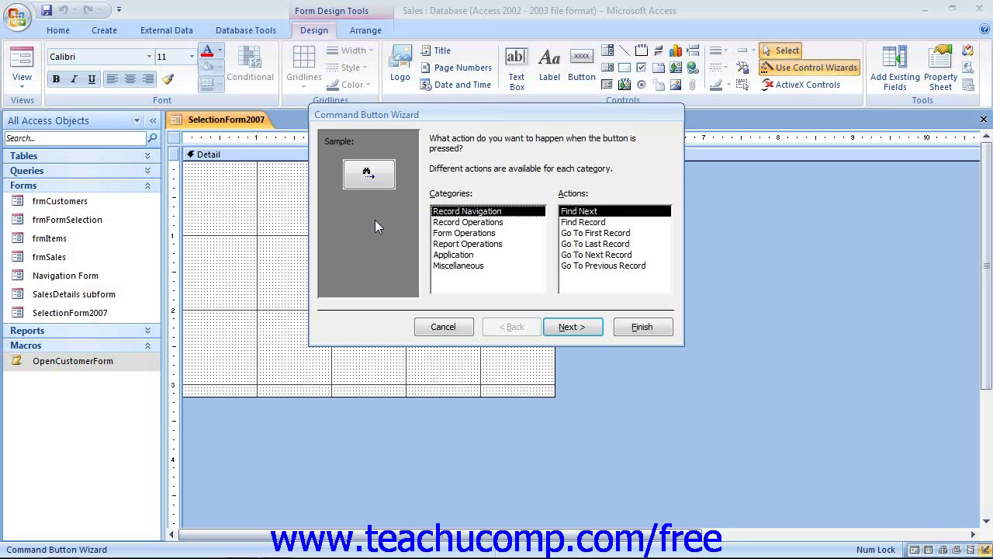
left_click(466, 255)
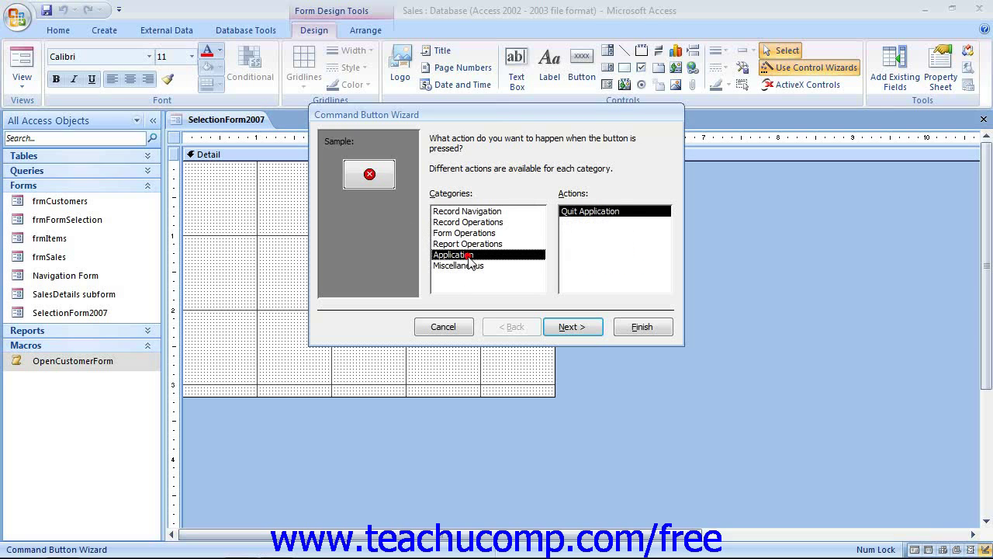
left_click(470, 265)
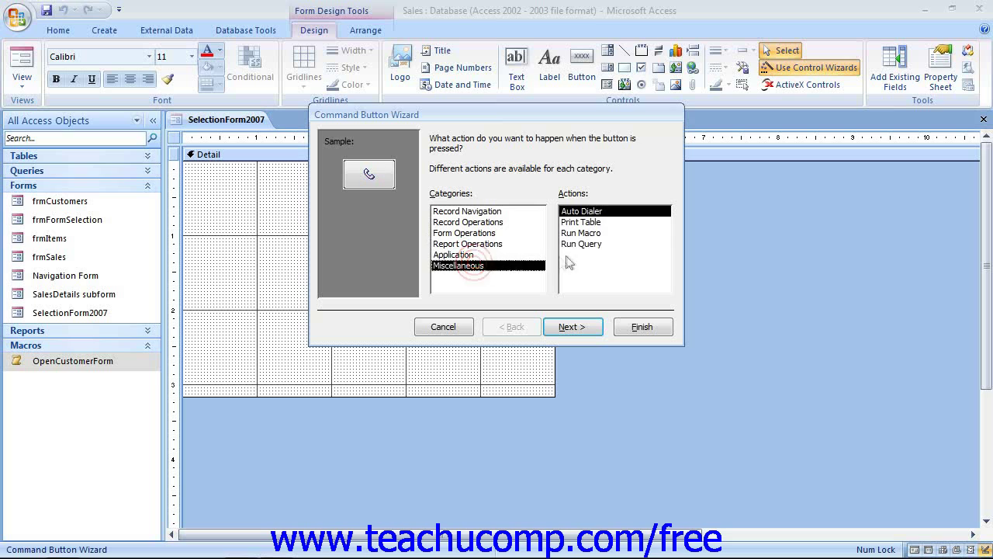
left_click(583, 233)
left_click(570, 326)
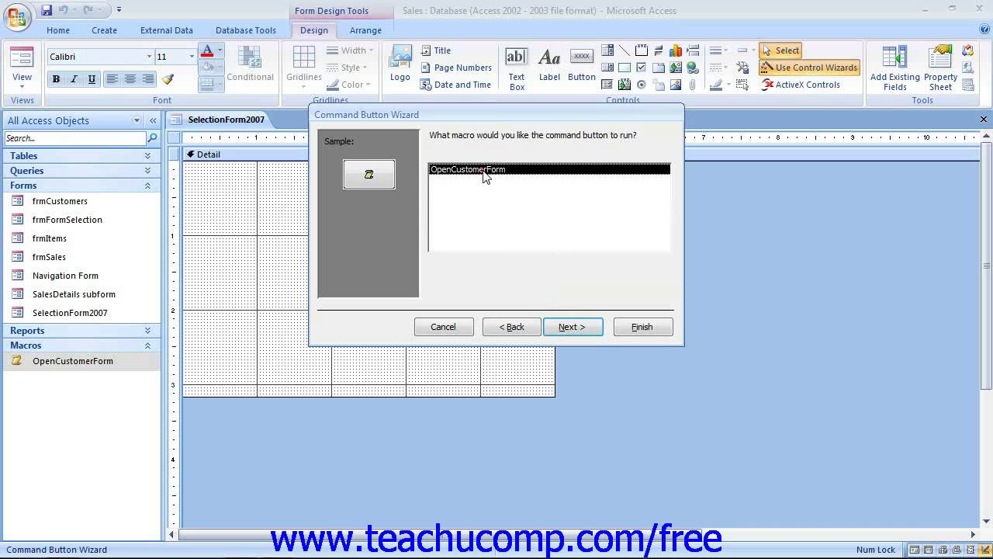
Have the button run the OpenCustomerForm macro, show the text "Run Macro" on it, and finish the wizard
left_click(572, 327)
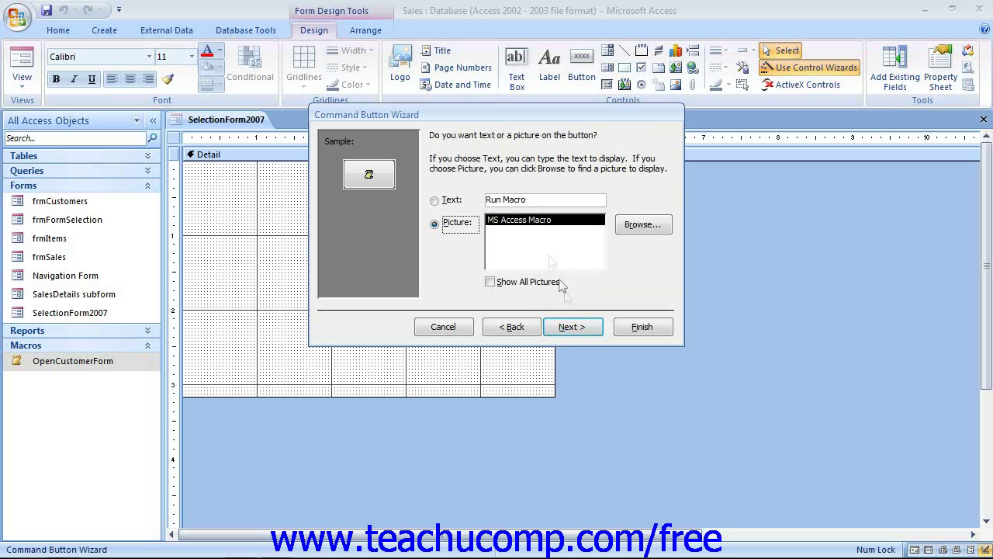
left_click(437, 200)
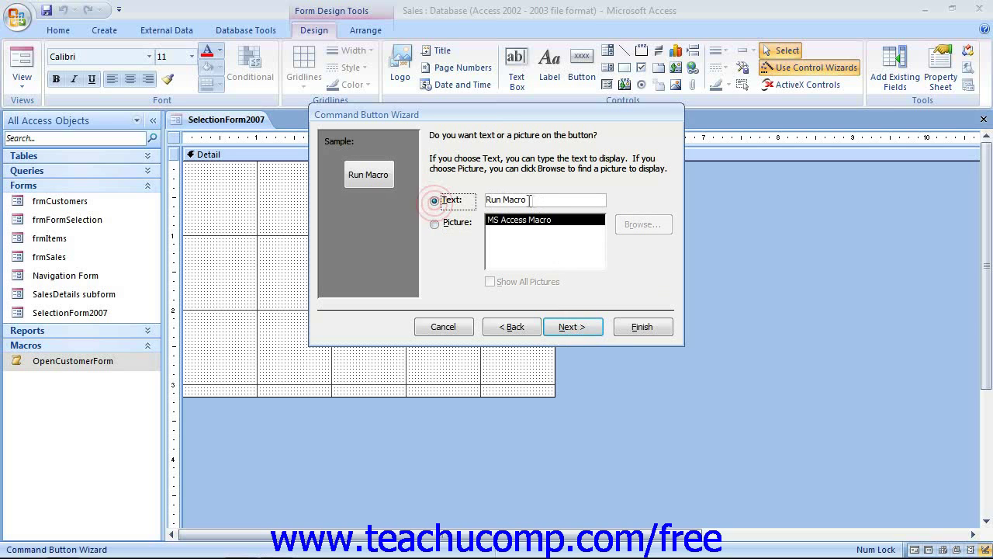
left_click(635, 327)
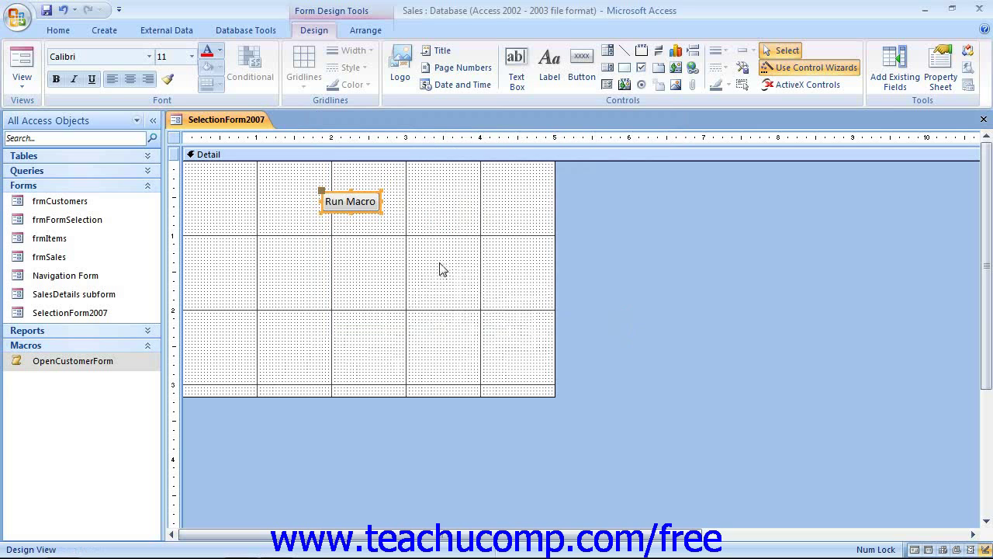
left_click(368, 260)
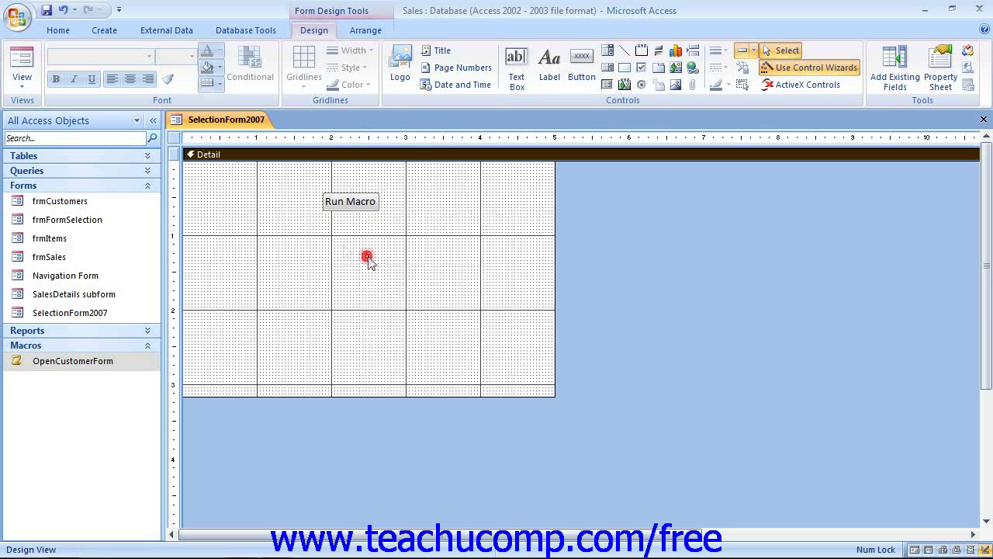
Test the Run Macro button in Form View, close the customers form it opens, and return SelectionForm2007 to Design View
left_click(22, 65)
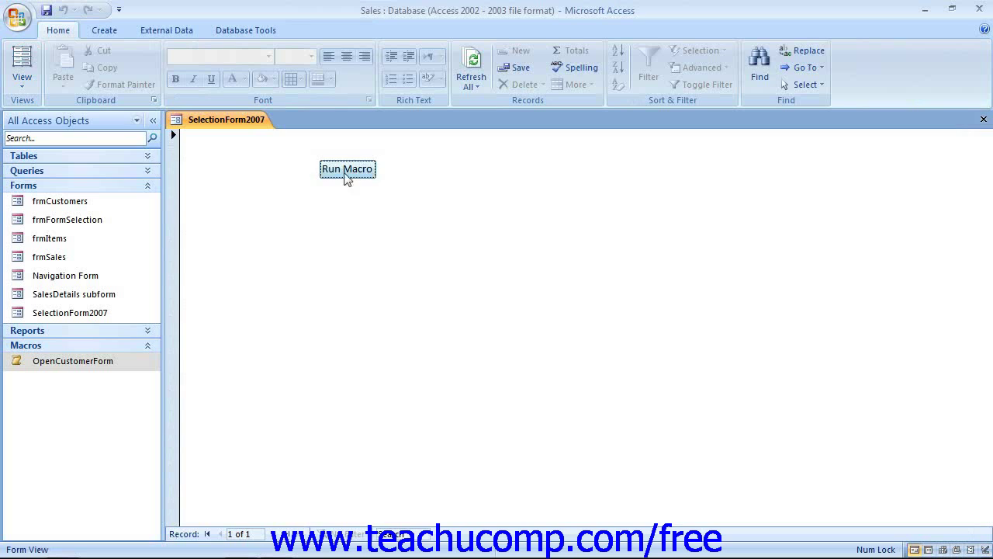
left_click(344, 173)
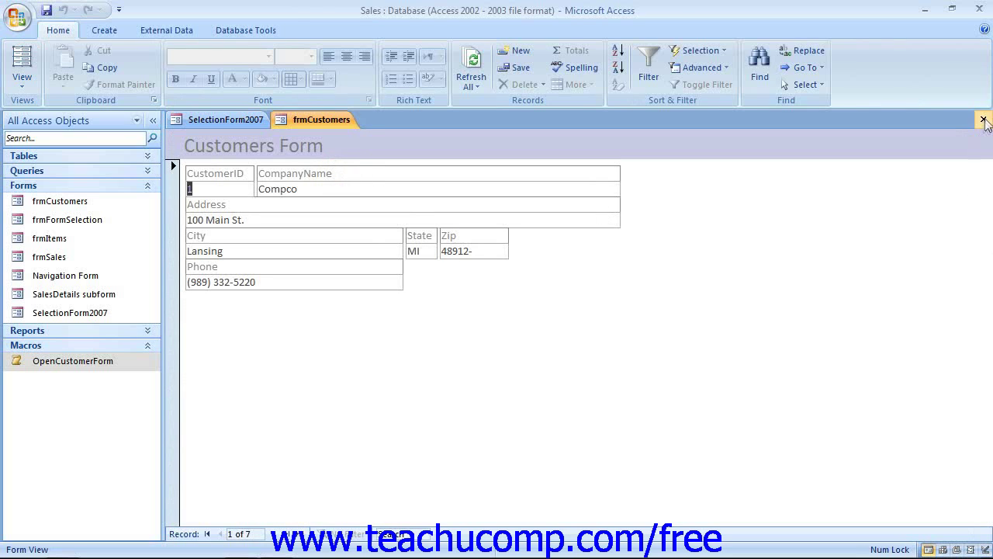
left_click(983, 119)
left_click(21, 80)
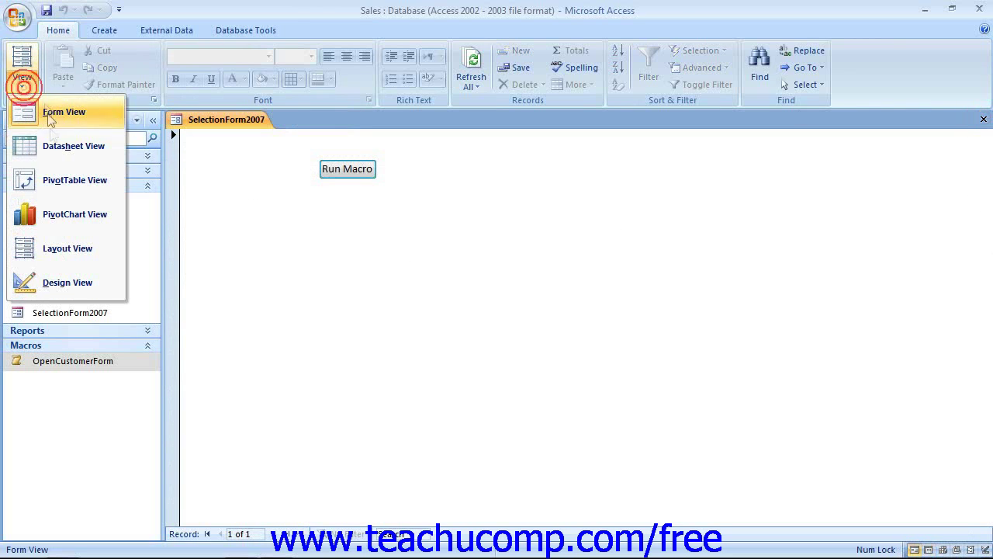
left_click(67, 282)
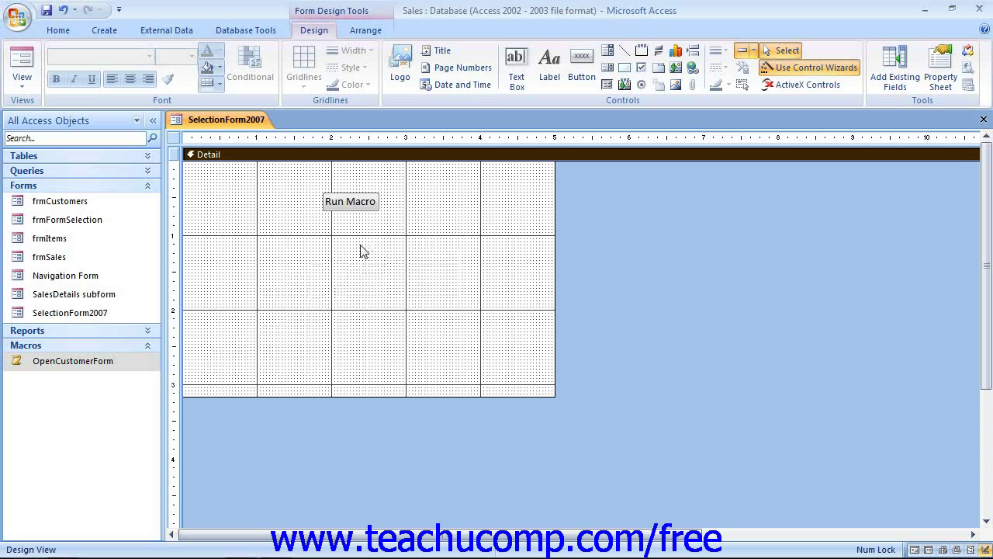
Show the event properties of the Run Macro button in the Property Sheet
left_click(355, 203)
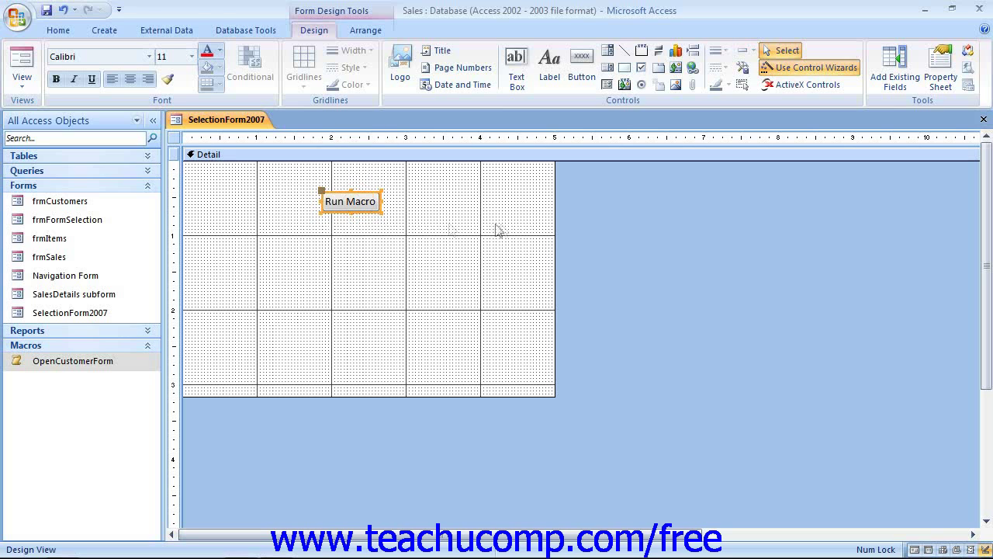
left_click(944, 81)
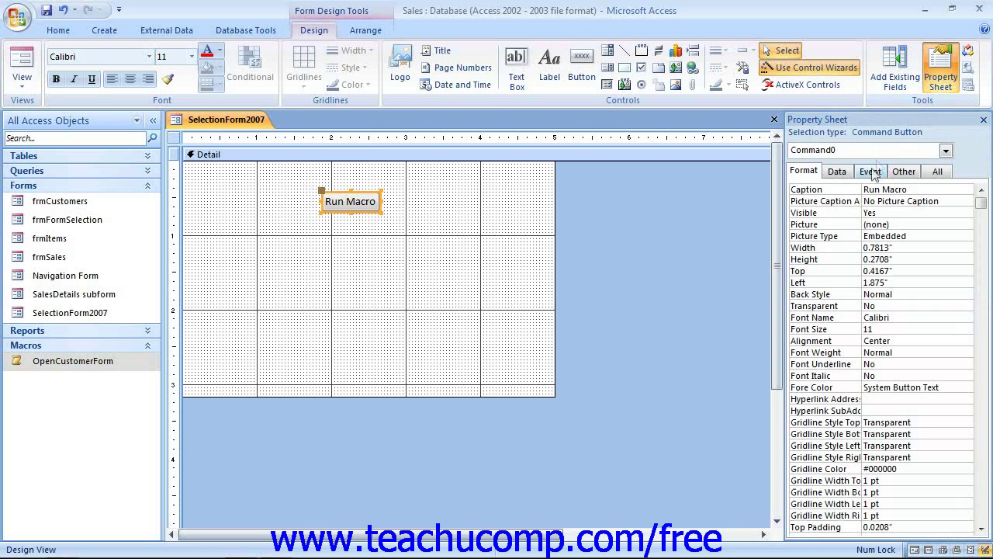
left_click(871, 172)
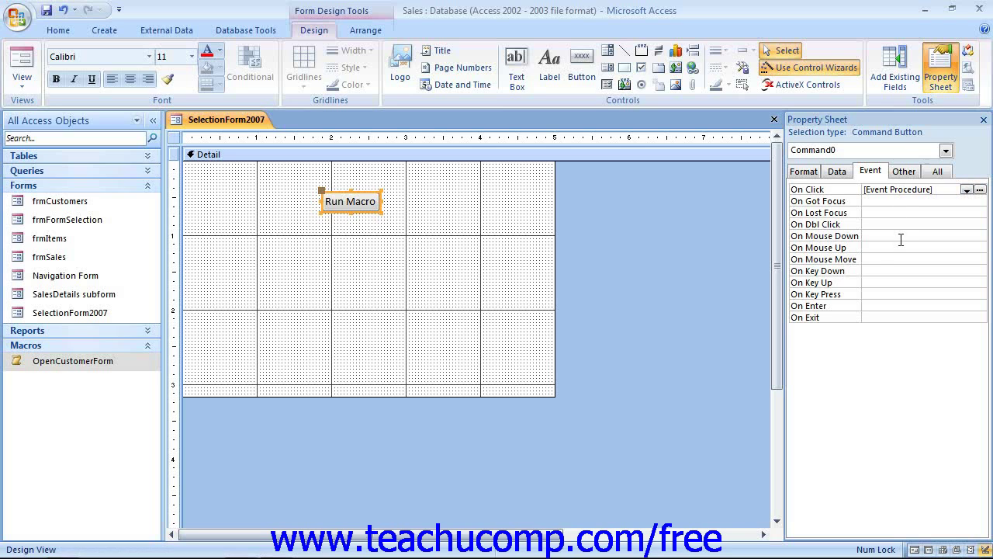
left_click(886, 259)
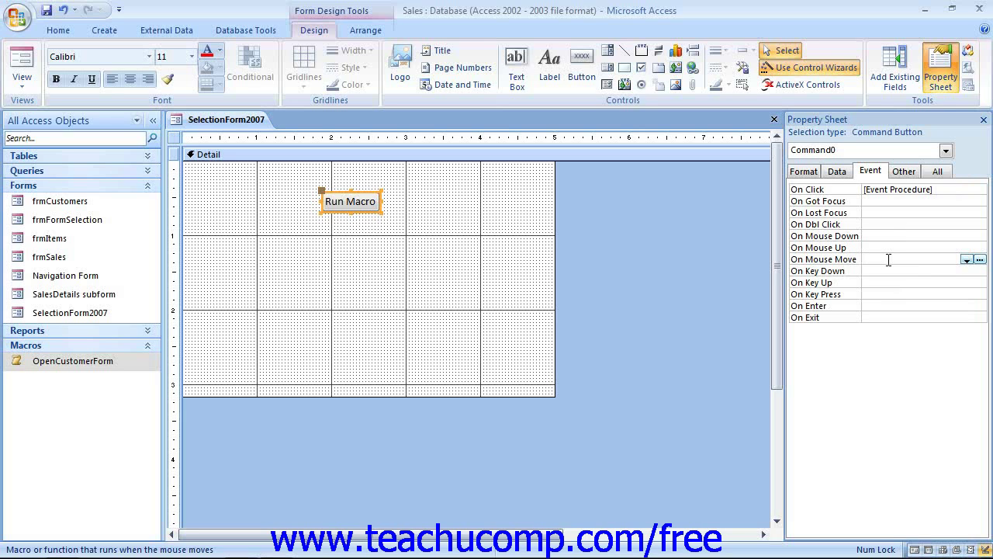
Replace the Run Macro button's On Click event procedure with the OpenCustomerForm macro
left_click(936, 190)
left_click_drag(944, 190, 852, 190)
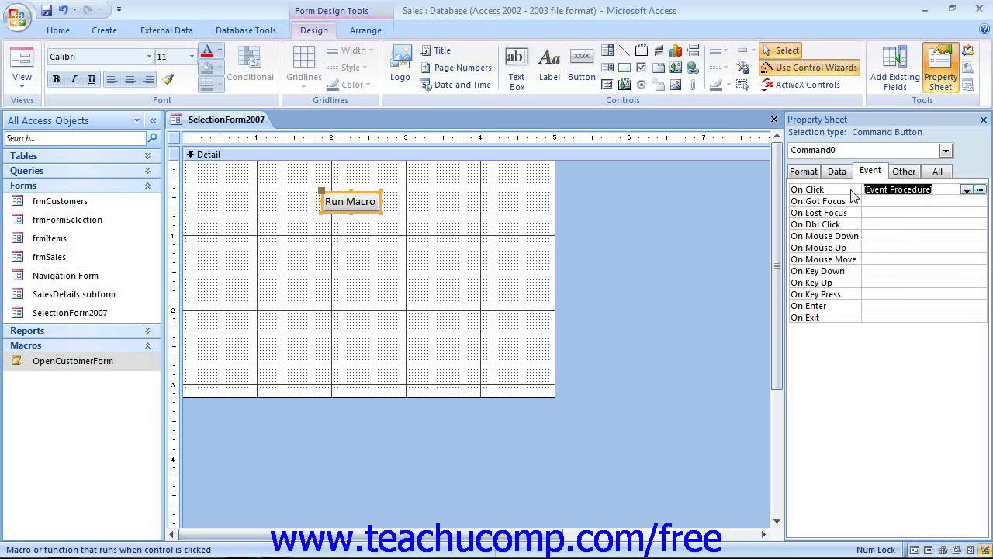
key("Delete")
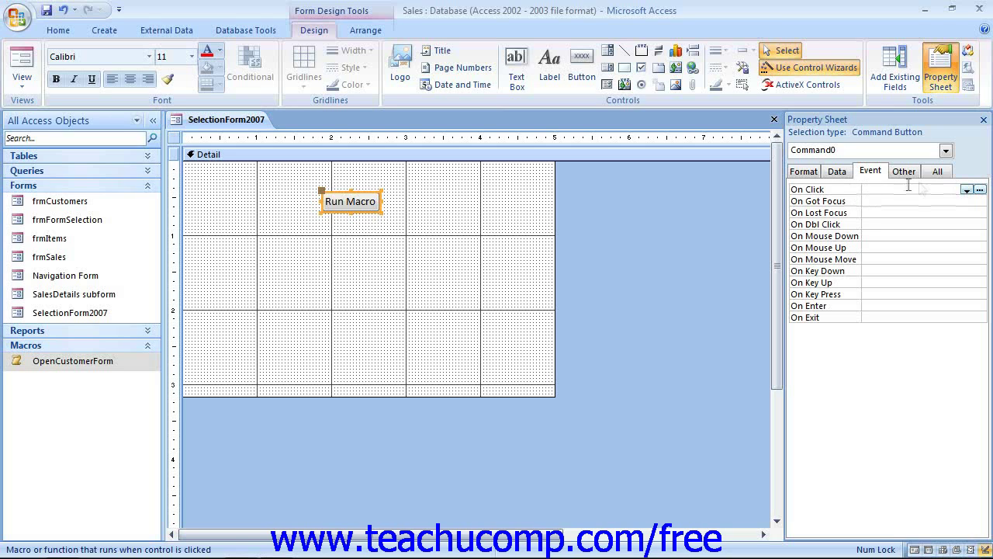
left_click(966, 190)
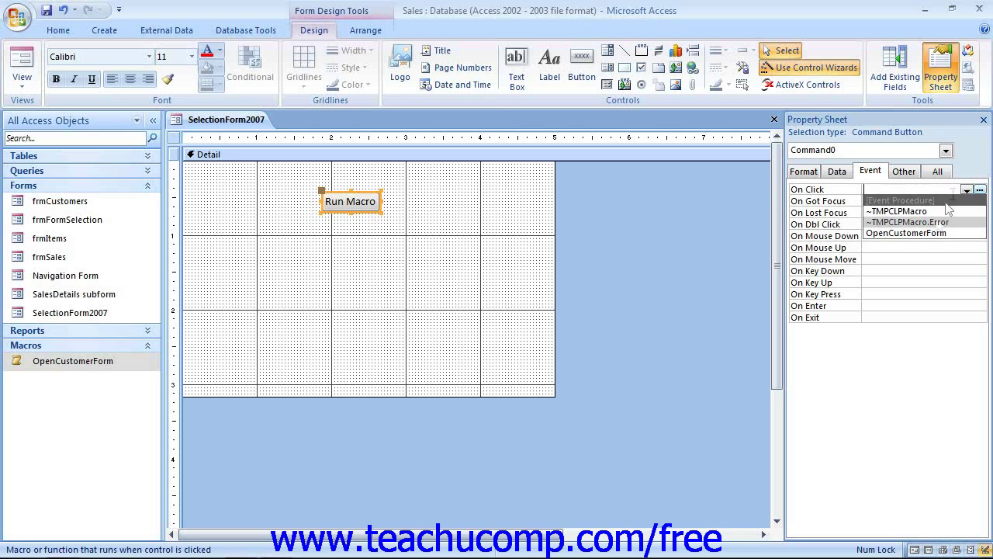
left_click(934, 233)
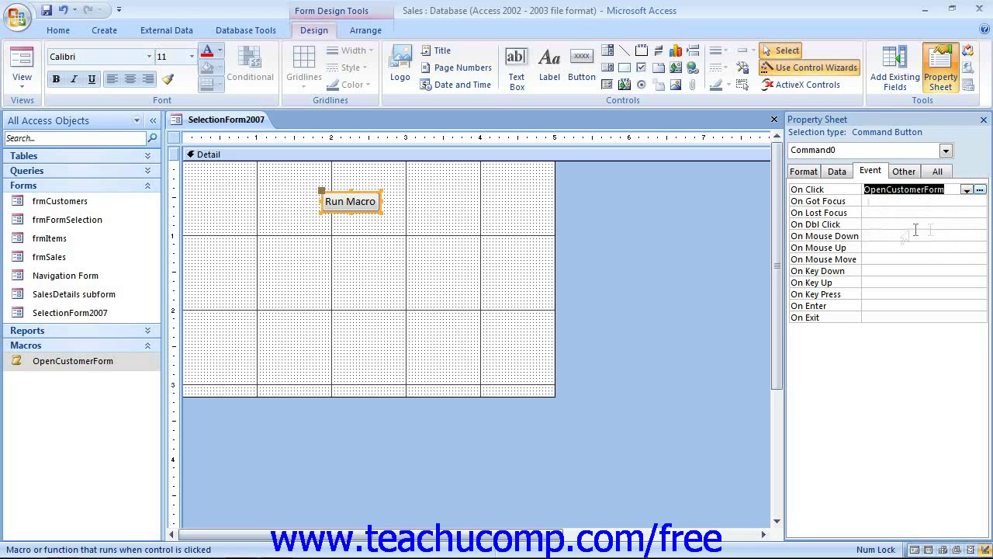
left_click(502, 248)
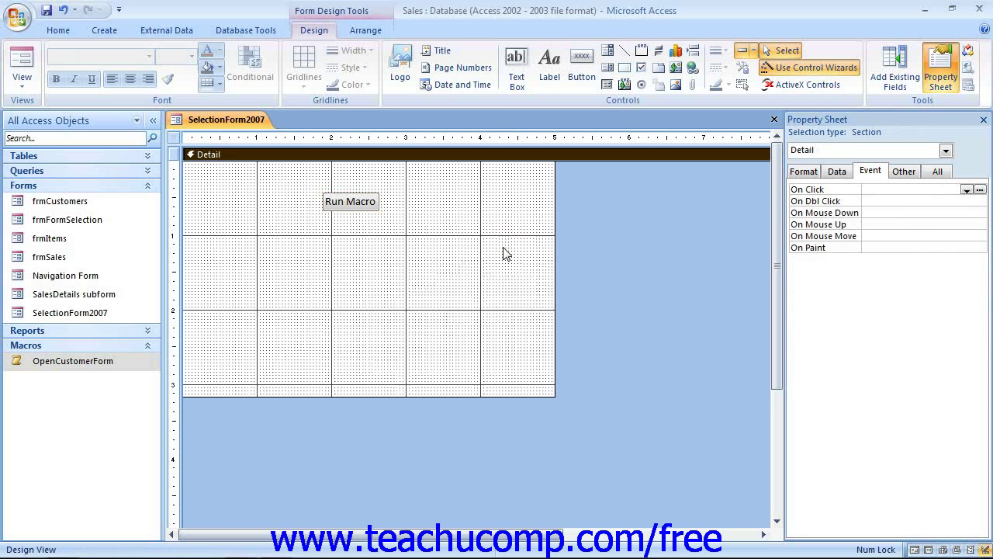
Clear the On Click event property of the Run Macro button
left_click(351, 199)
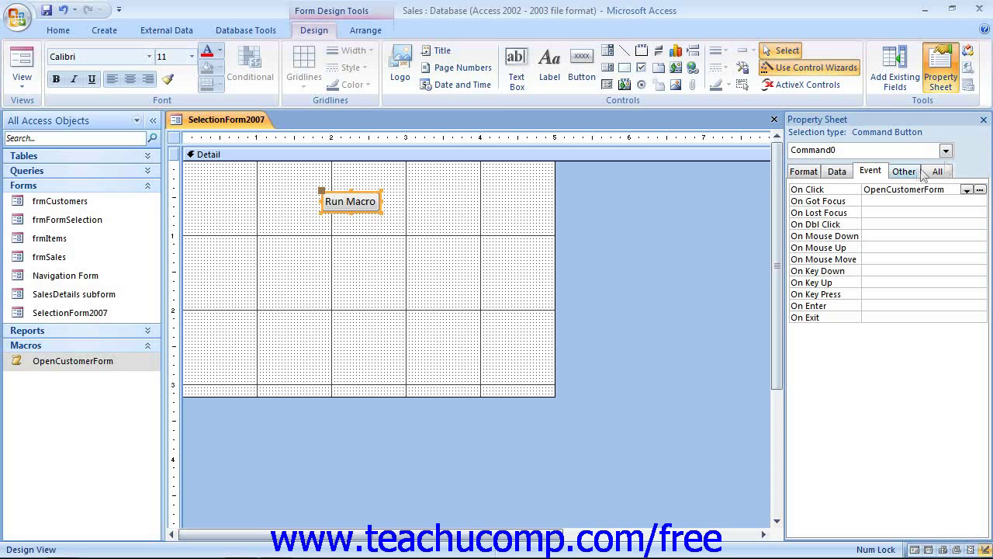
left_click(868, 174)
double_click(948, 192)
key("Delete")
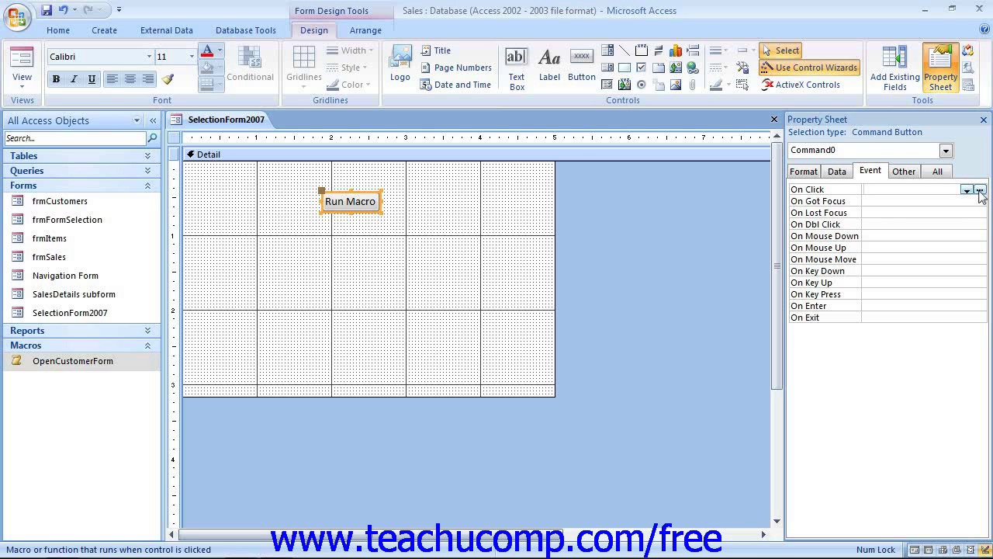
Open the Macro Builder for the button's On Click event and close it without adding any actions
left_click(980, 190)
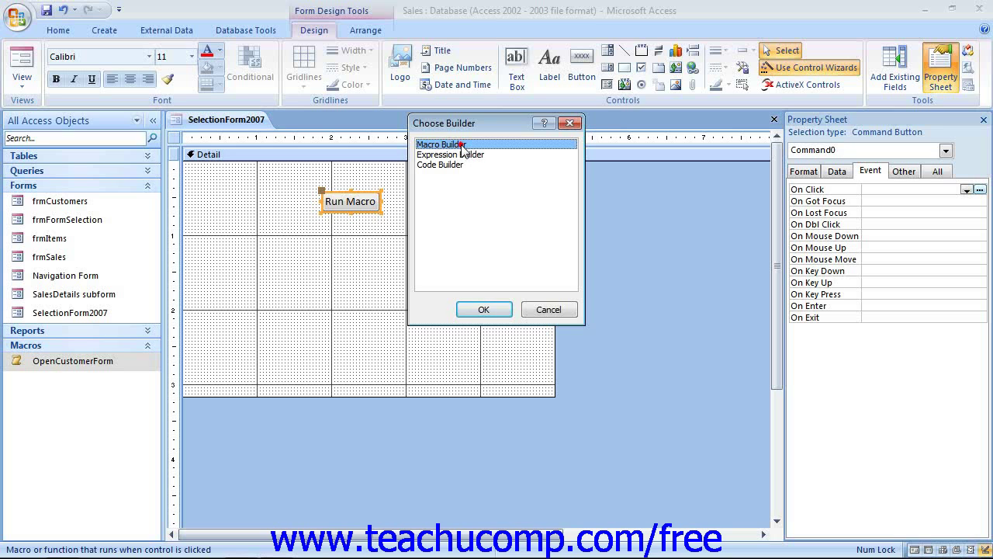
left_click(494, 309)
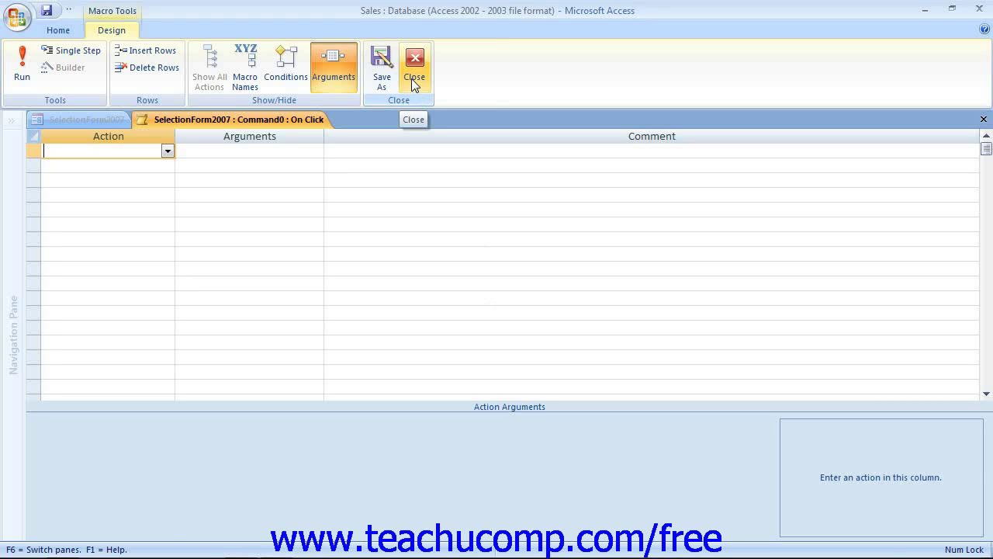
left_click(412, 84)
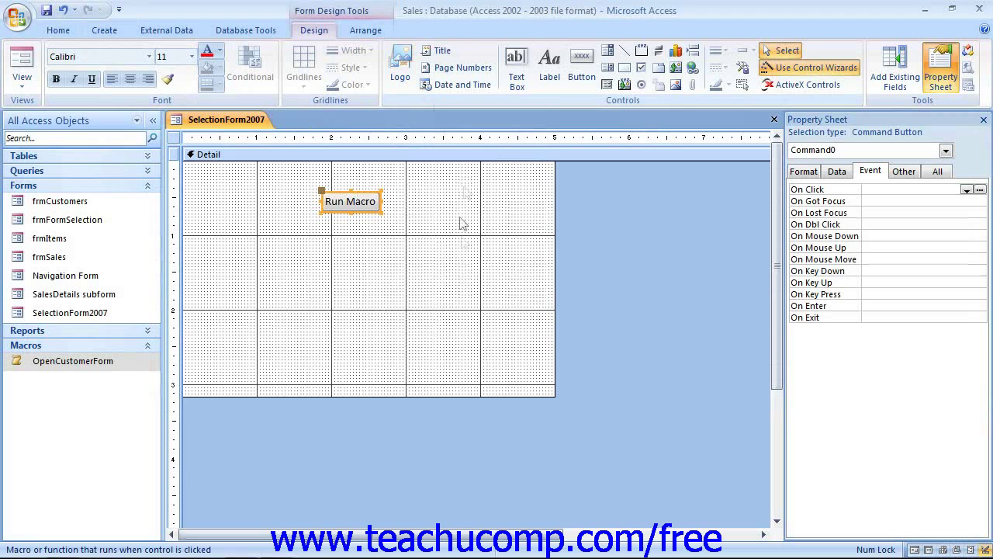